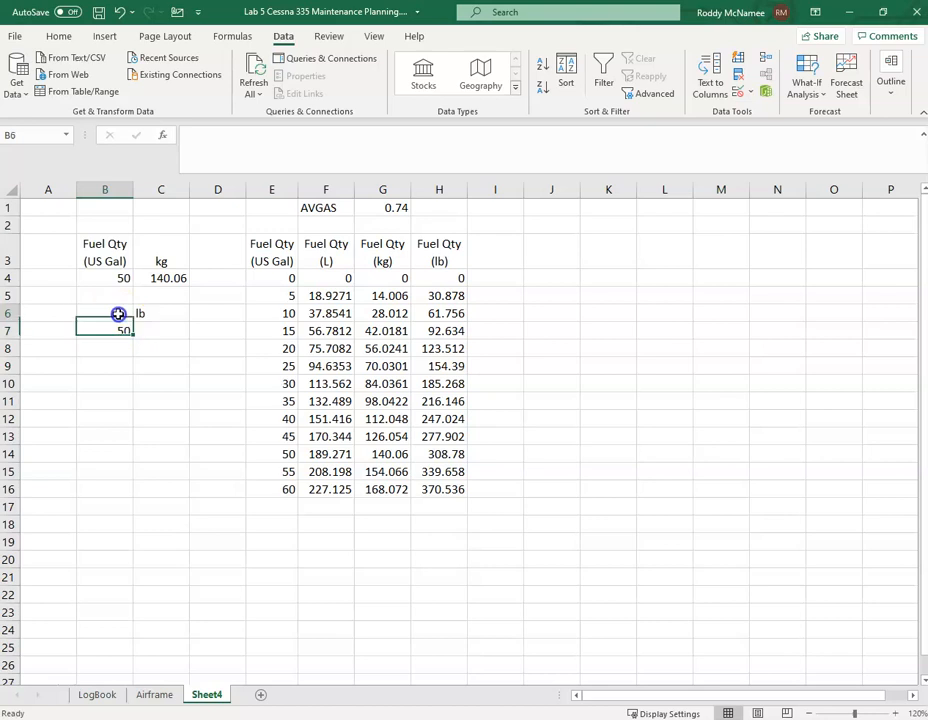
# Step: Copy the Fuel Qty (US Gal) header from B3 into B6
pyautogui.click(107, 251)
pyautogui.hotkey('ctrl', 'c')
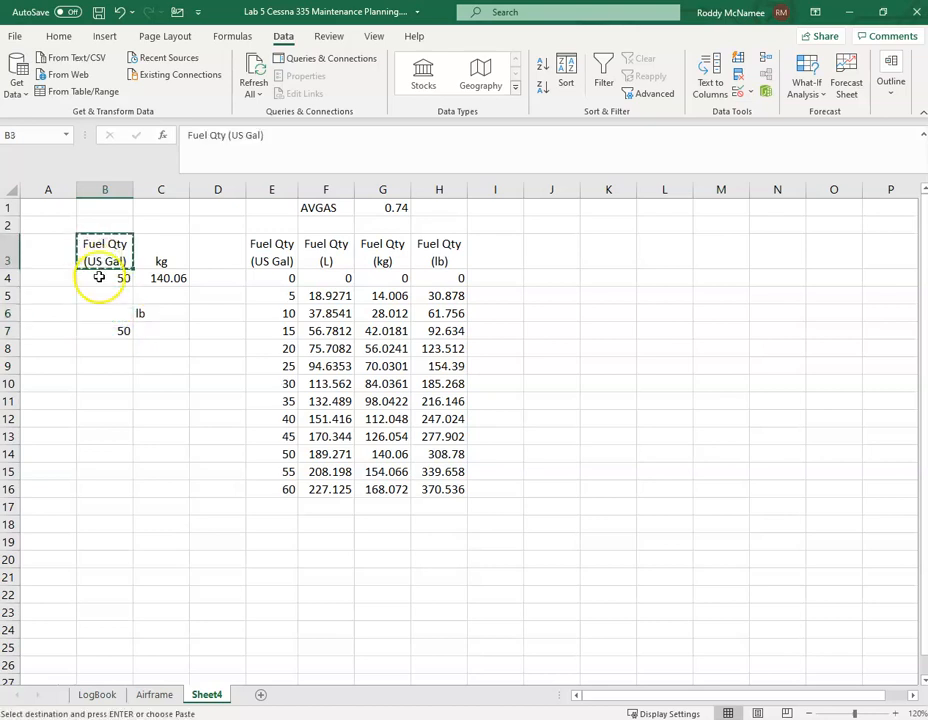
pyautogui.click(111, 312)
pyautogui.hotkey('ctrl', 'v')
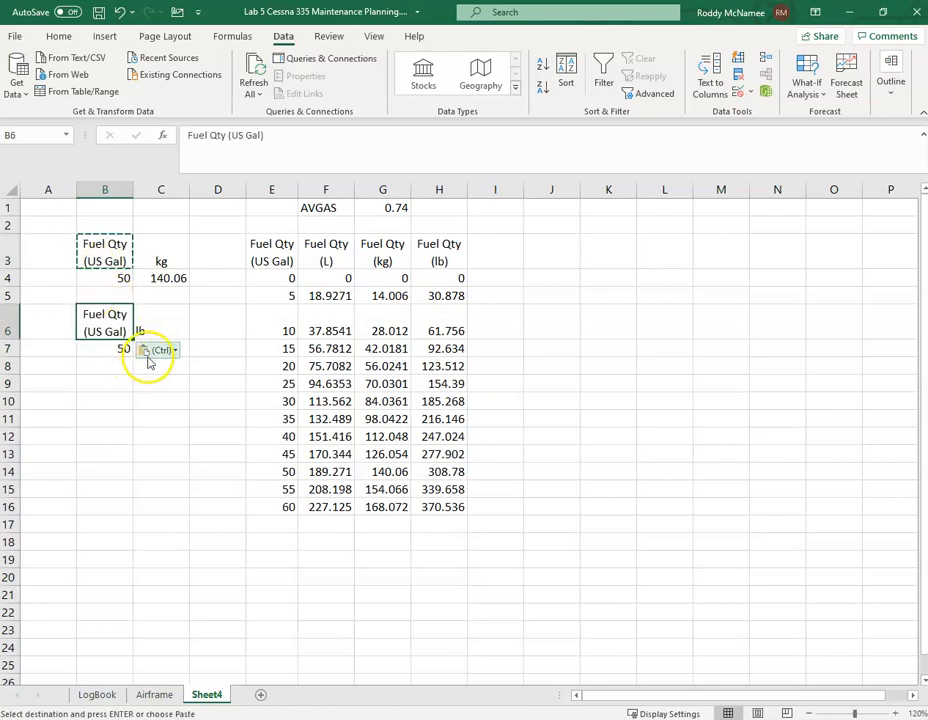
pyautogui.click(123, 361)
pyautogui.click(115, 347)
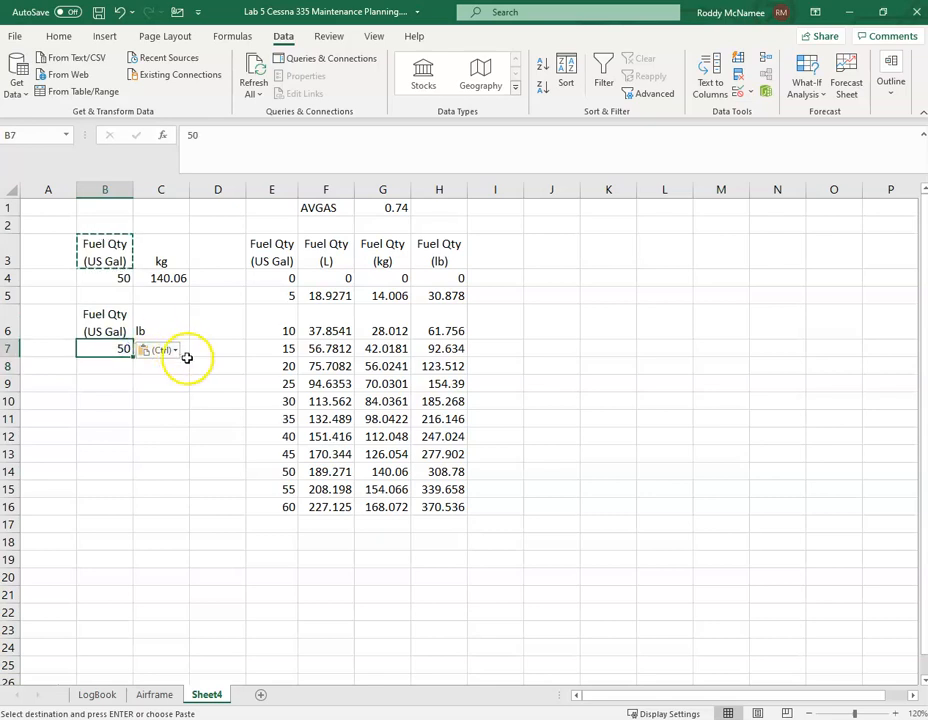
# Step: Enter a VLOOKUP in C7 that looks up B7 in $E$4:$H$16 and returns column 4 with range lookup FALSE
pyautogui.click(191, 350)
pyautogui.click(183, 350)
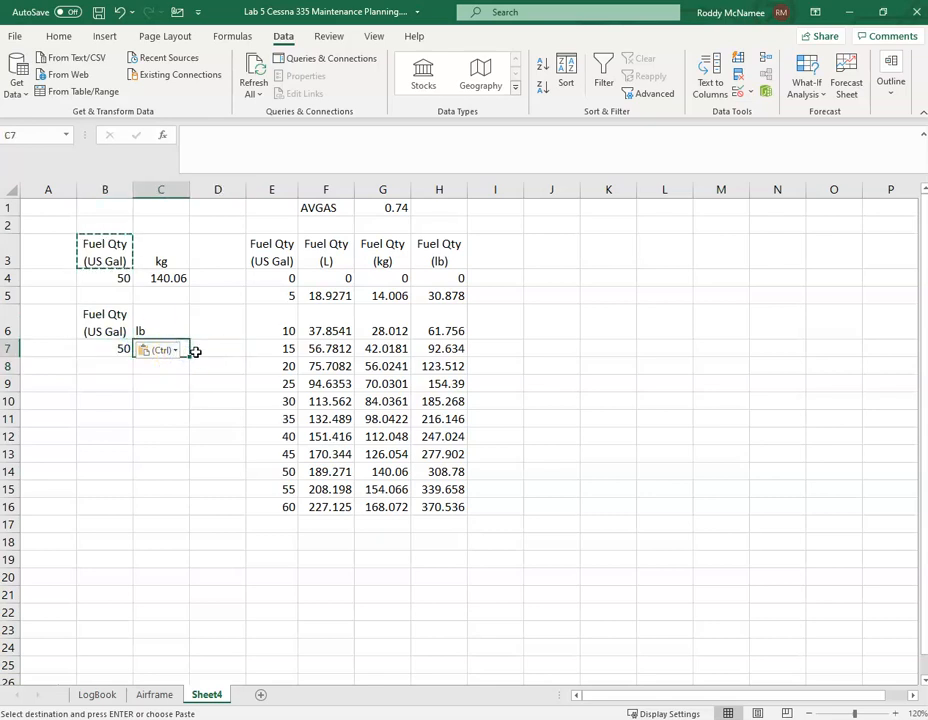
pyautogui.write('=vlookup(')
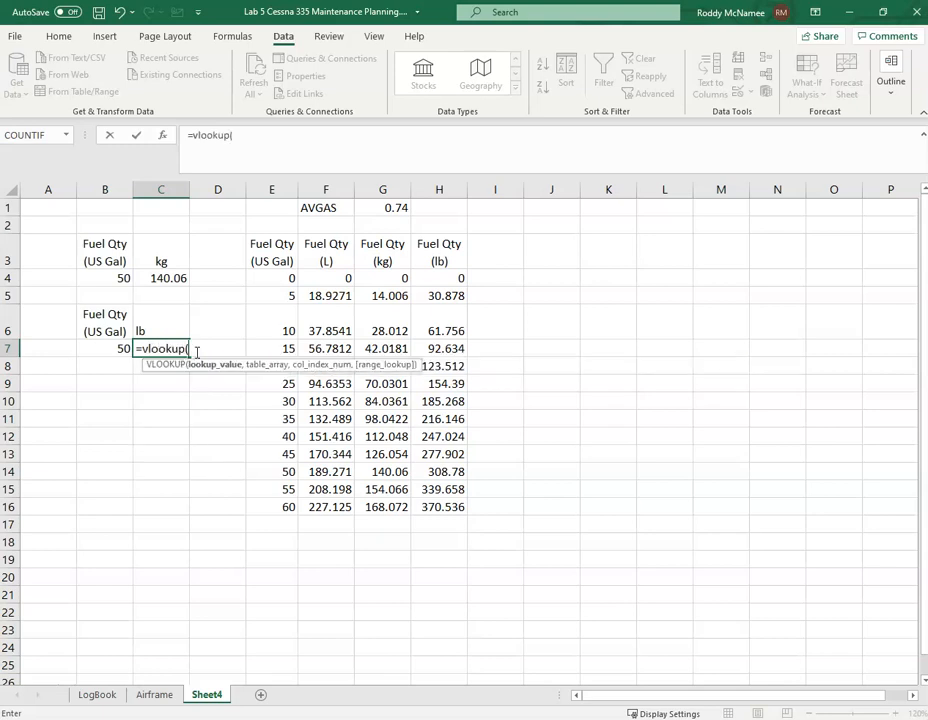
pyautogui.click(117, 348)
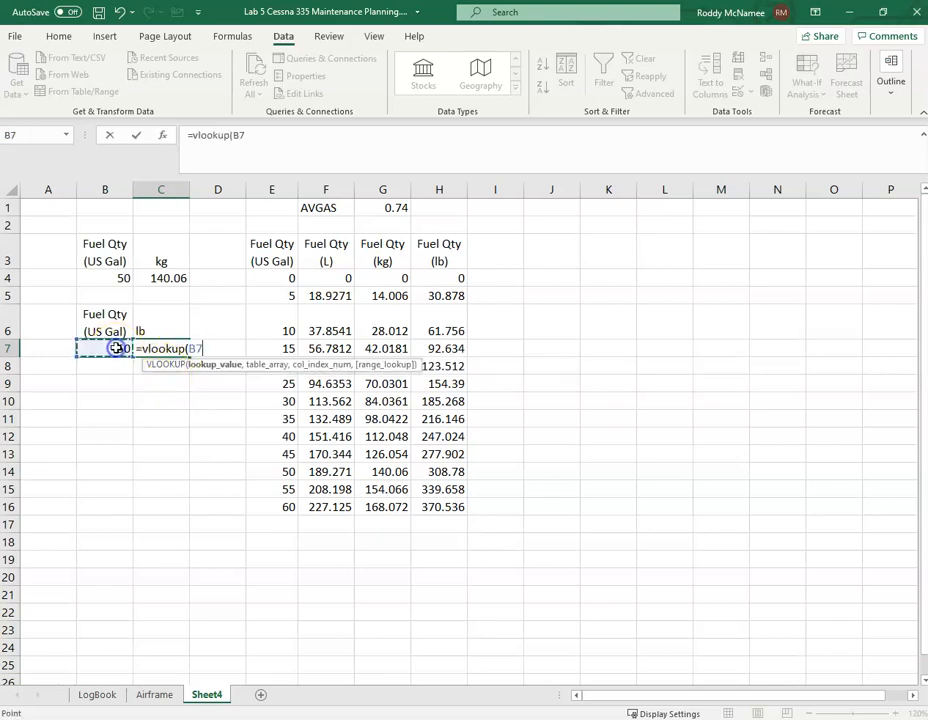
pyautogui.write(',')
pyautogui.moveTo(290, 278); pyautogui.dragTo(435, 507)
pyautogui.press('F4')
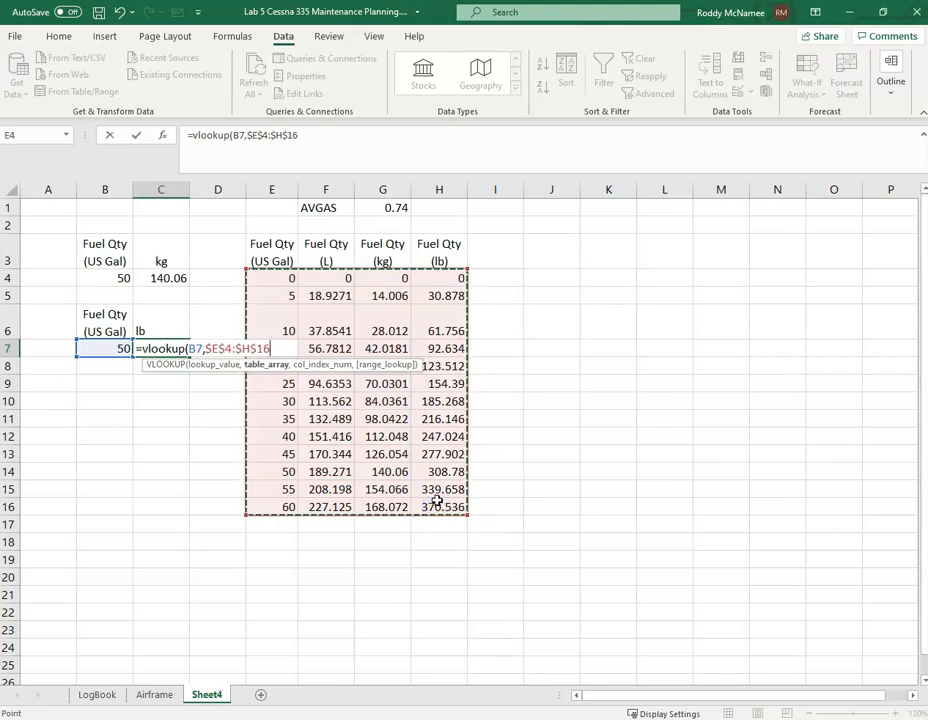
pyautogui.write(',4')
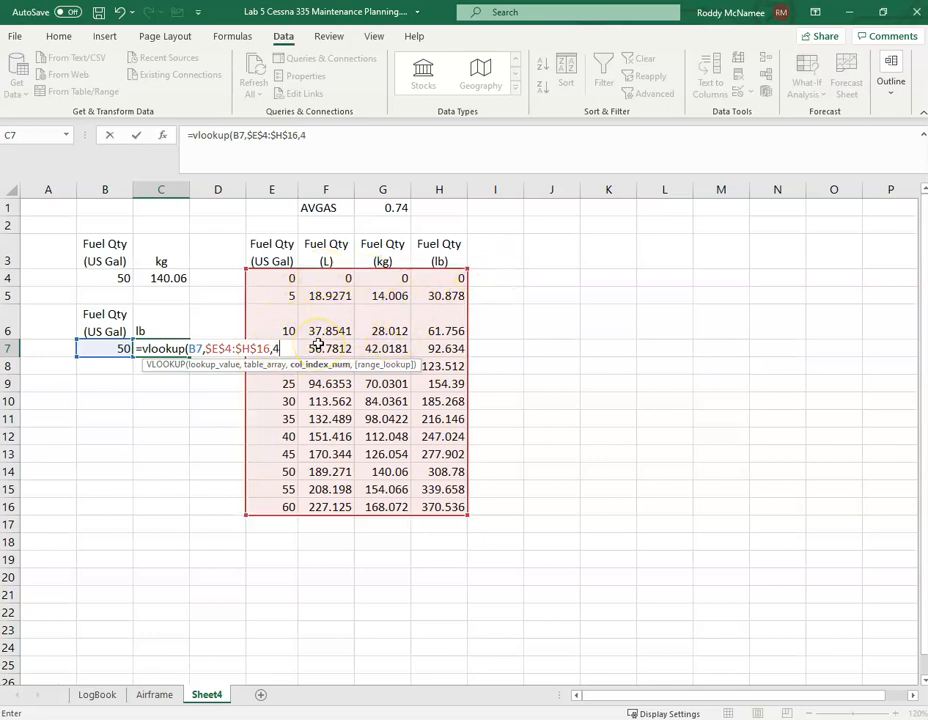
pyautogui.write(',F')
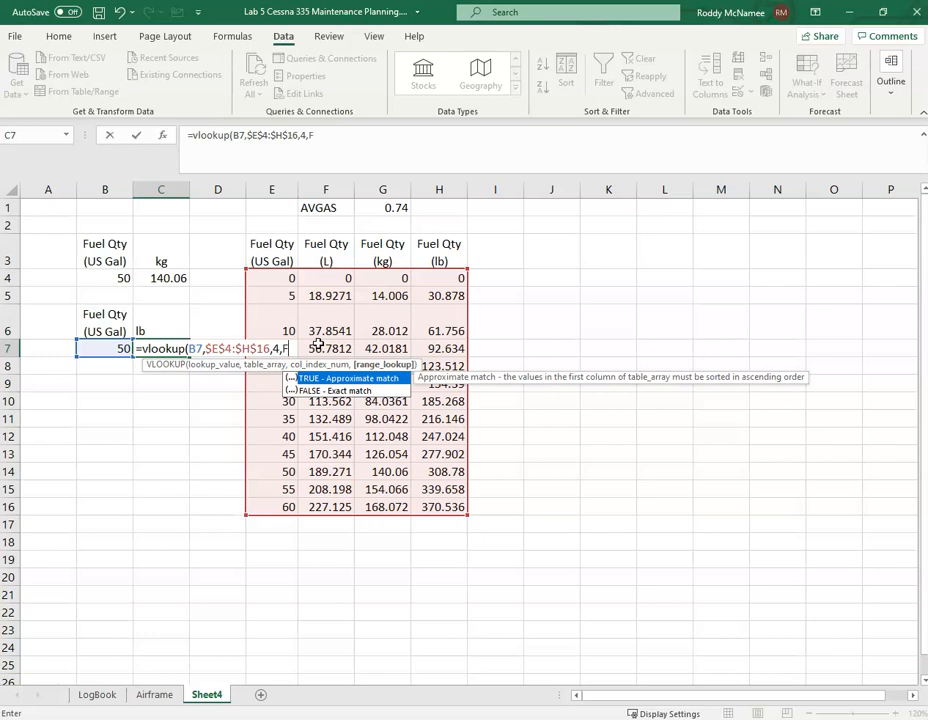
pyautogui.write('alse')
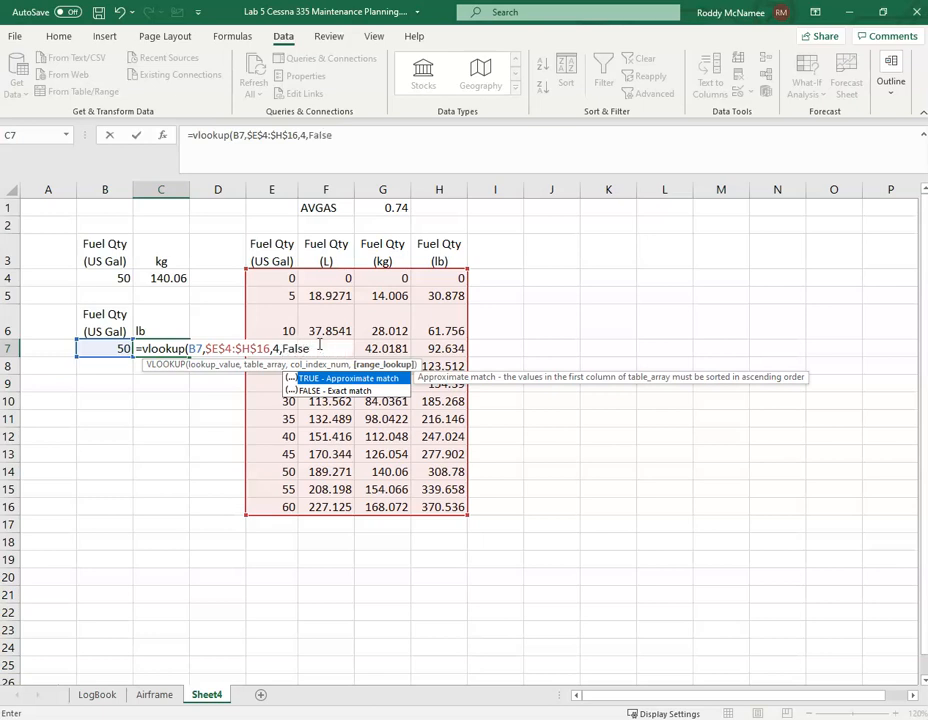
pyautogui.write(')')
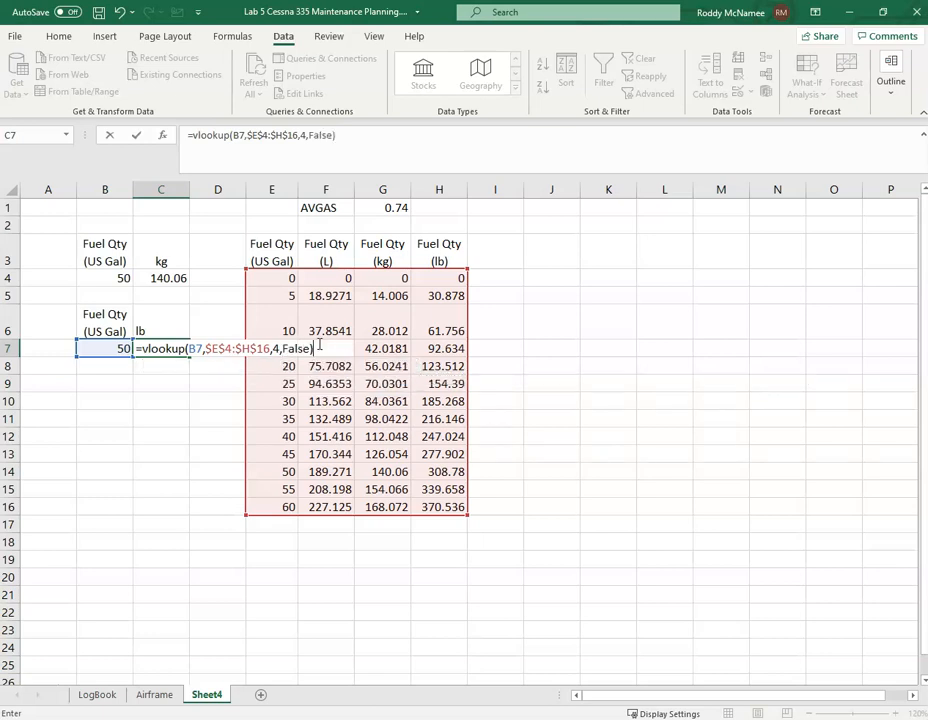
pyautogui.press('Tab')
pyautogui.press('Left')
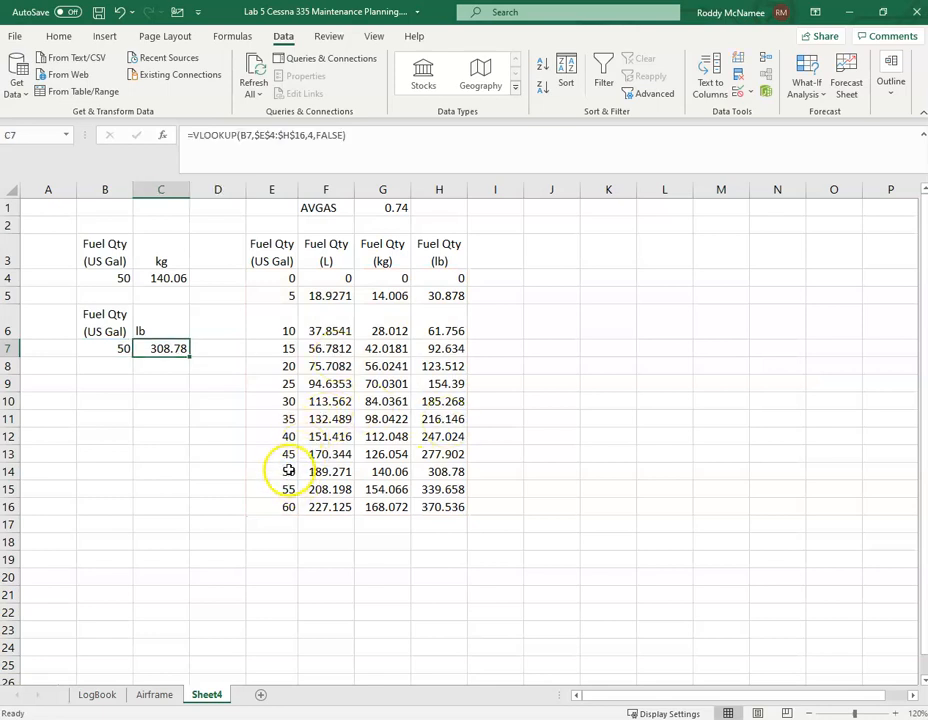
# Step: Set the fuel quantity in B7 to 35 from its list of allowed values
pyautogui.click(124, 348)
pyautogui.click(139, 348)
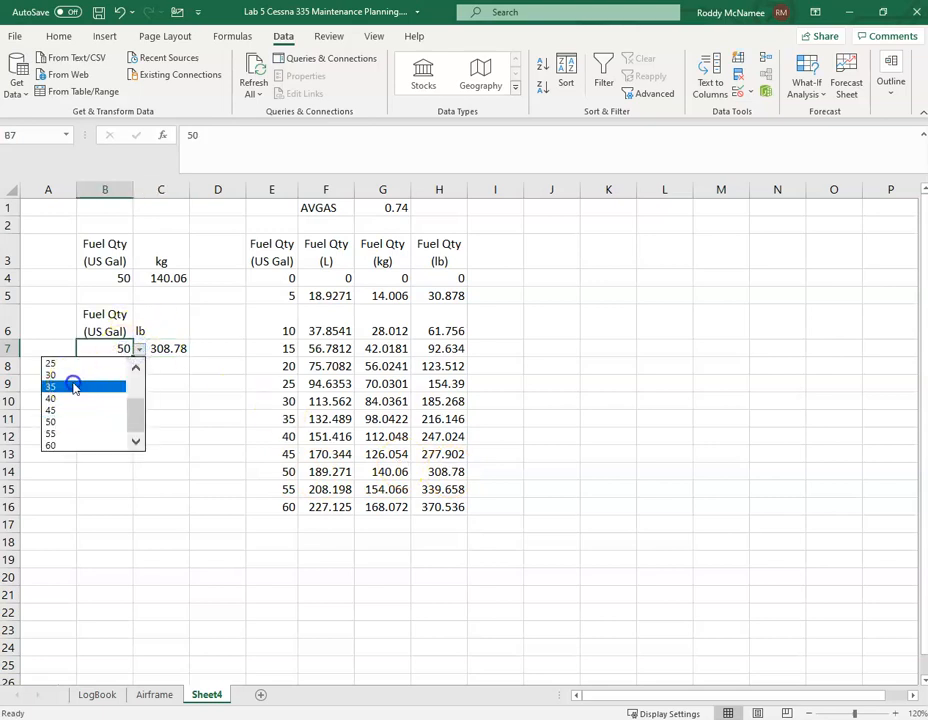
pyautogui.click(73, 387)
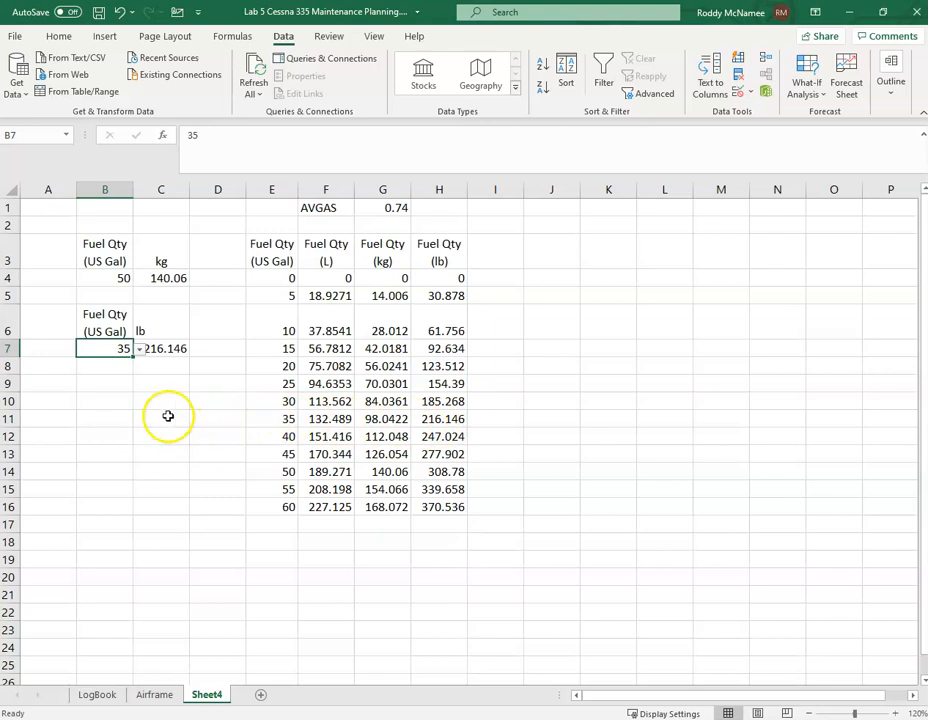
# Step: Copy the fuel quantity header and its selector cell from B6:B7 to B11:B12
pyautogui.moveTo(118, 318); pyautogui.dragTo(118, 352)
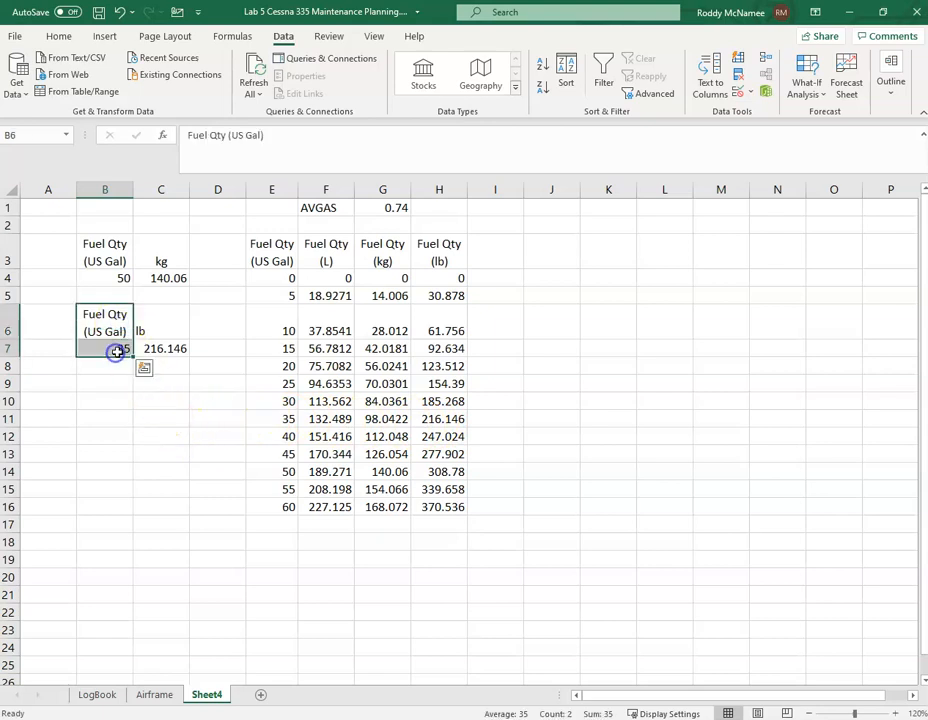
pyautogui.hotkey('ctrl', 'c')
pyautogui.click(118, 416)
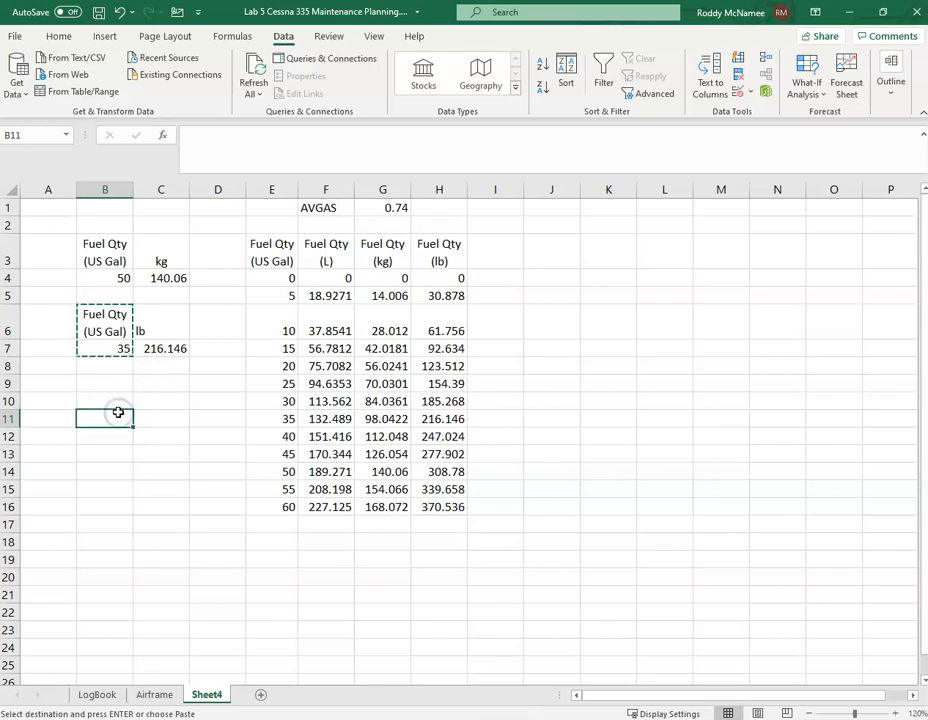
pyautogui.hotkey('ctrl', 'v')
# Step: Enter the header Fuel Qty (lb) in C11
pyautogui.click(155, 452)
pyautogui.click(155, 431)
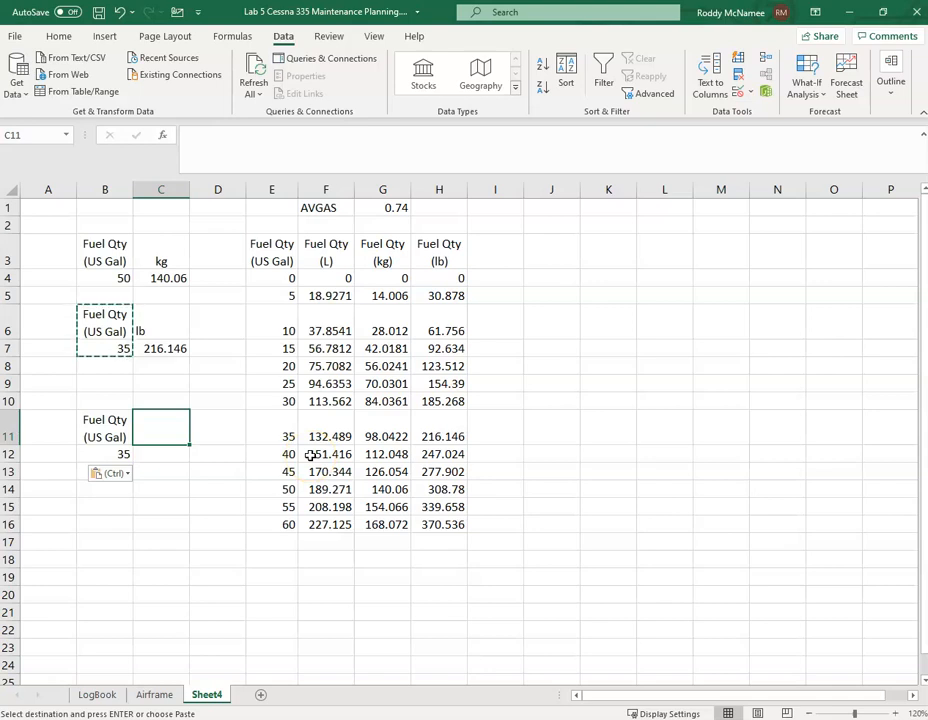
pyautogui.write('Qty (l')
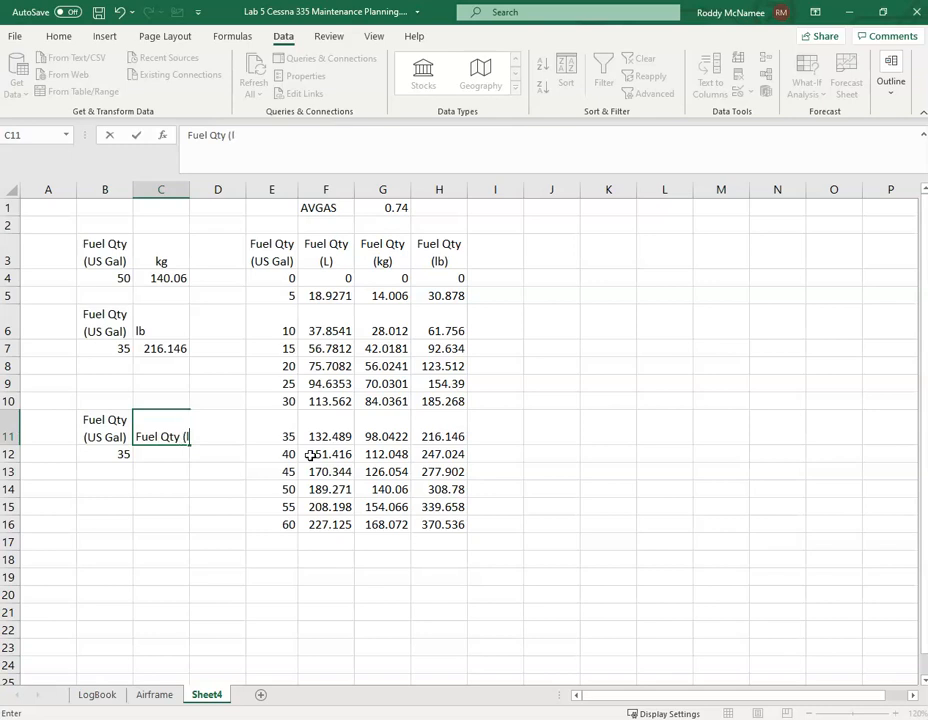
pyautogui.press('Tab')
pyautogui.hotkey('shift', 'Tab')
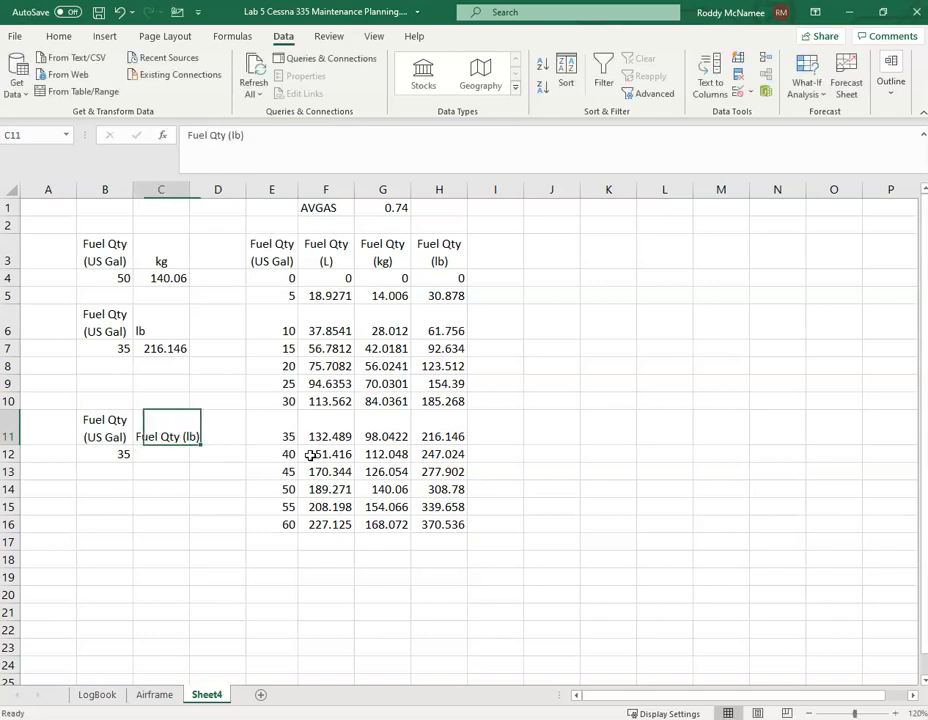
pyautogui.press('Down')
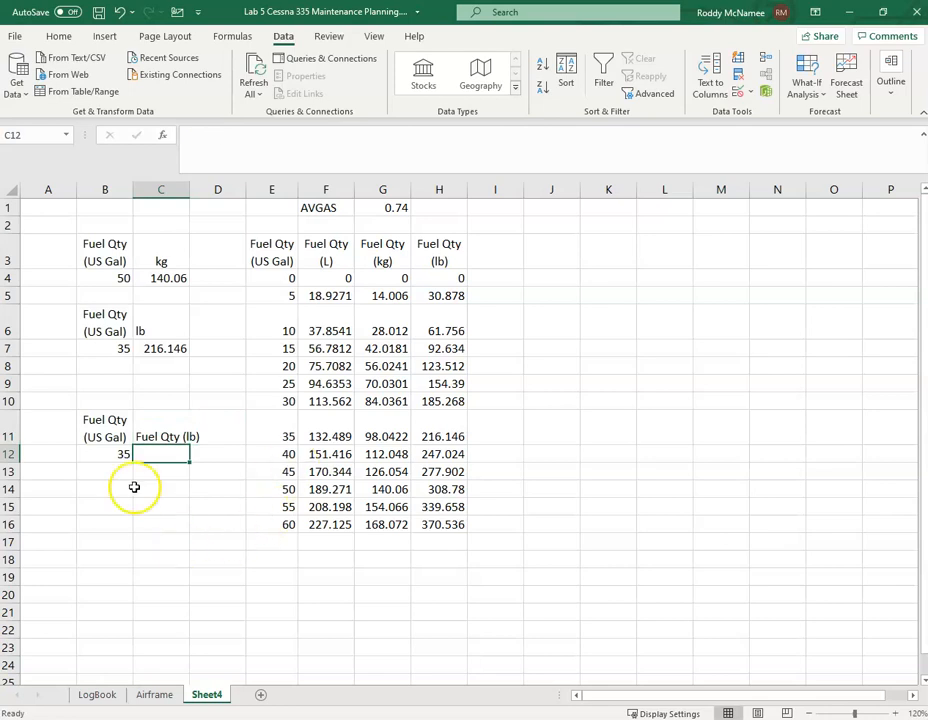
# Step: Copy the formatting of the B11 header onto C11 with Format Painter
pyautogui.click(101, 423)
pyautogui.click(52, 37)
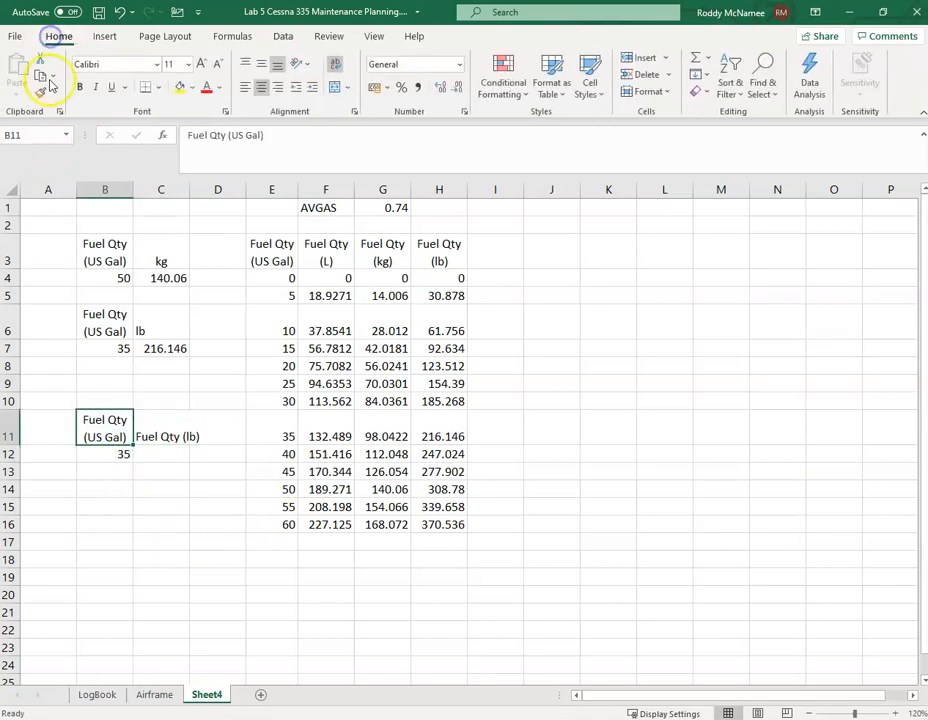
pyautogui.click(40, 91)
pyautogui.click(165, 426)
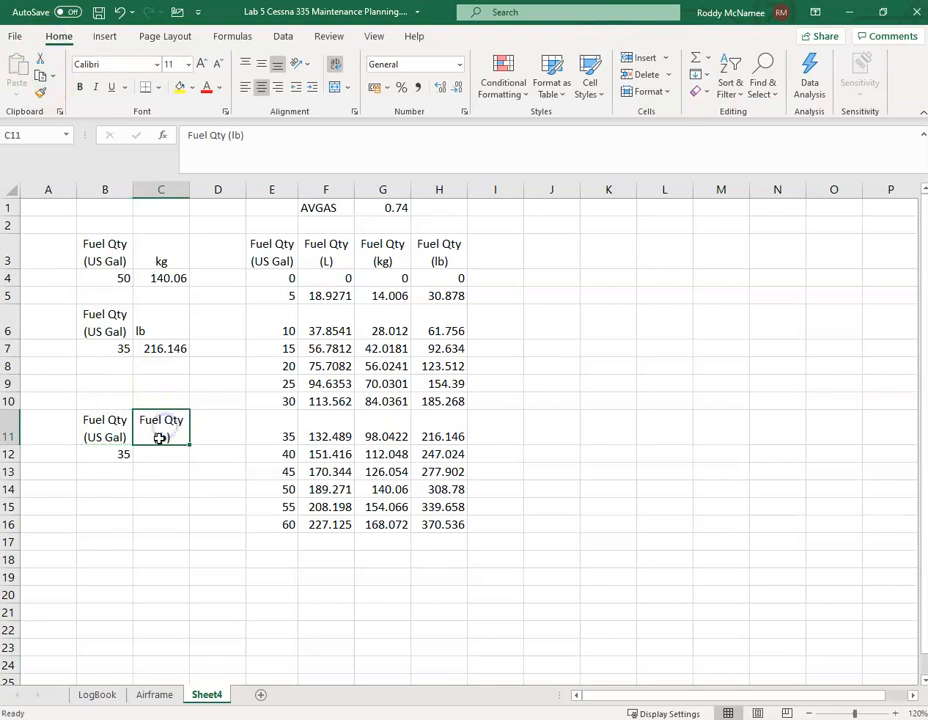
# Step: Begin an XLOOKUP formula in C12 with lookup value B12, lookup array FuelQtyUS and return array $H$4:$H$16
pyautogui.click(152, 456)
pyautogui.write('=')
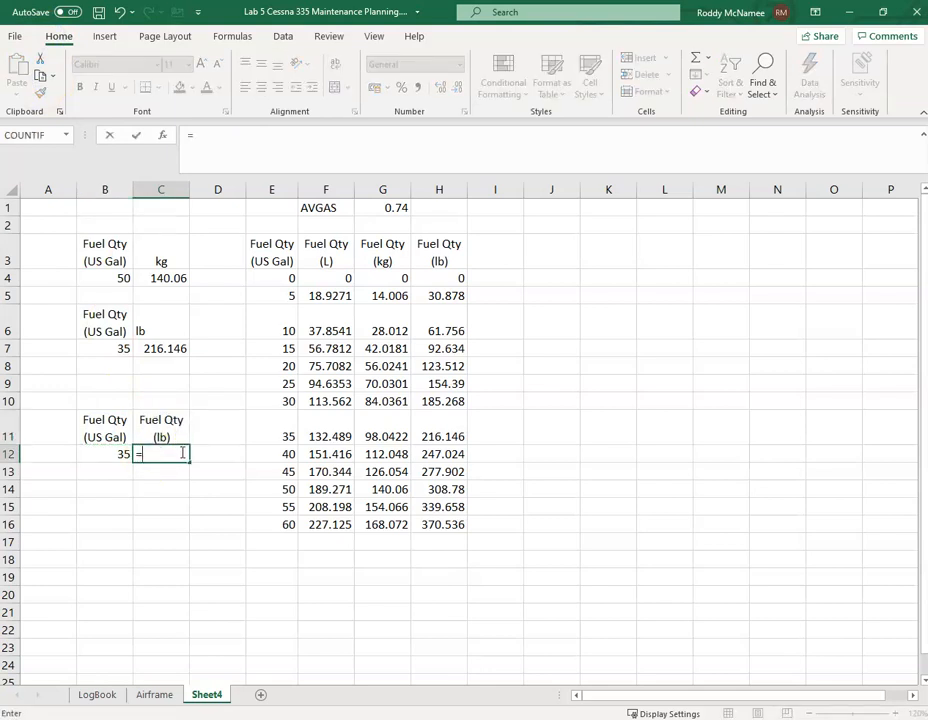
pyautogui.write('xl')
pyautogui.write('k')
pyautogui.press('BackSpace')
pyautogui.write('ookup(')
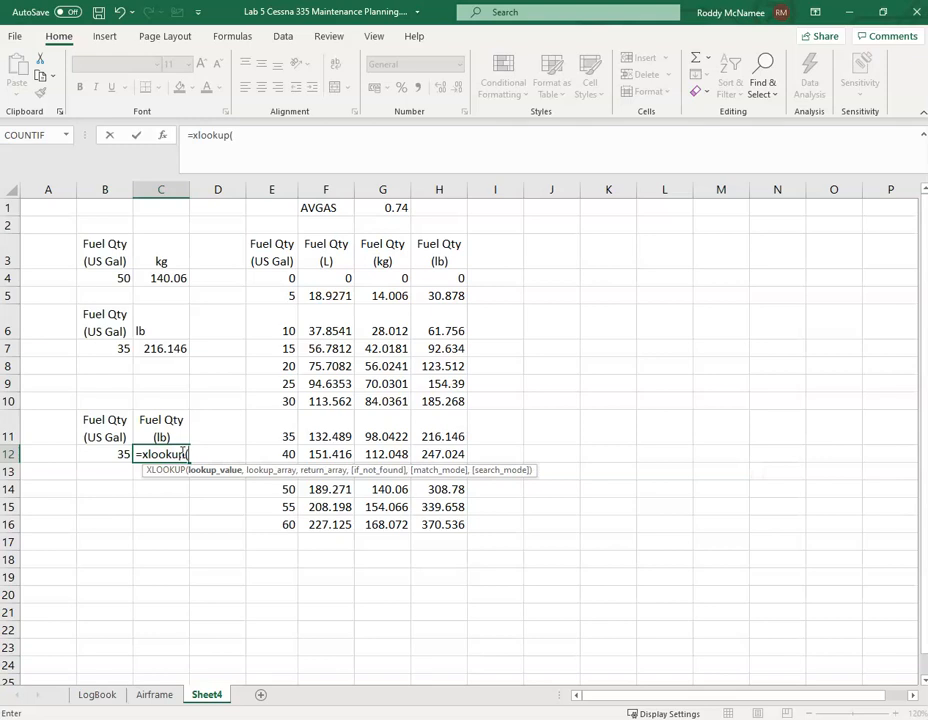
pyautogui.click(117, 453)
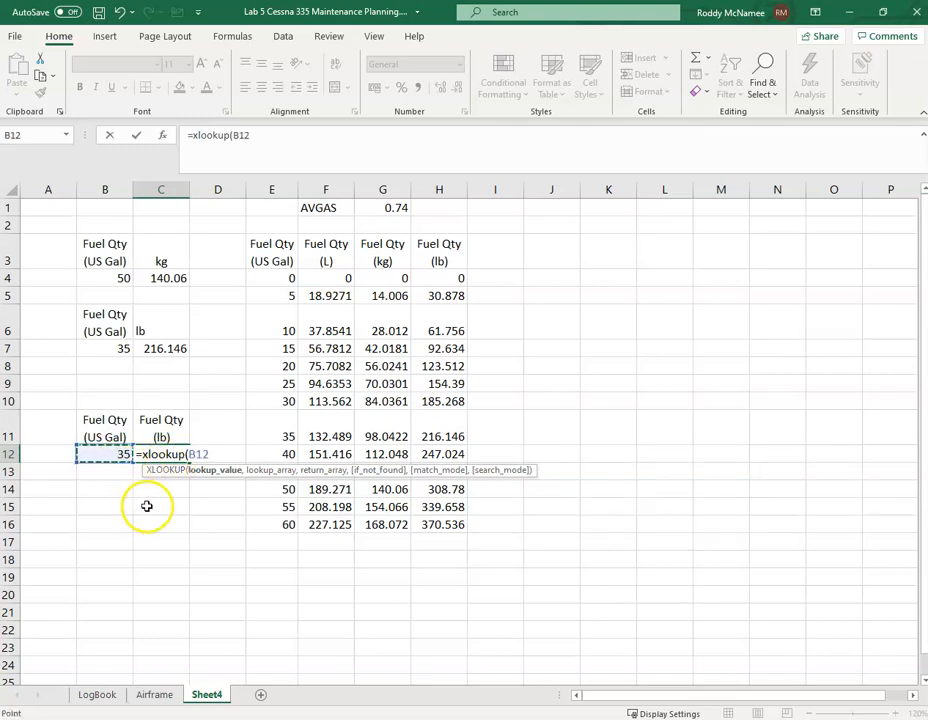
pyautogui.write(',')
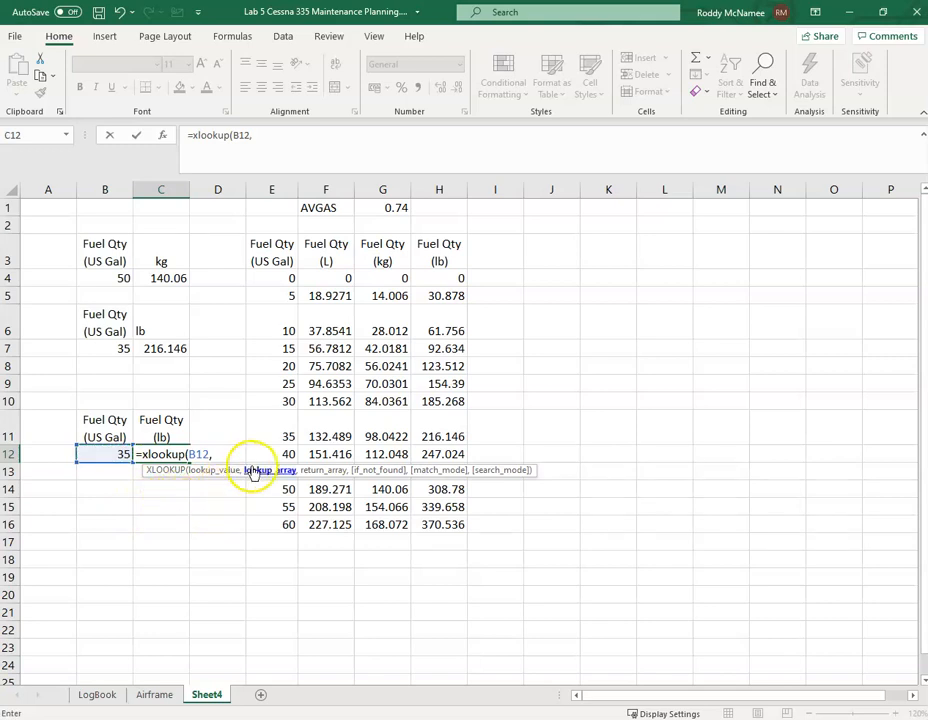
pyautogui.moveTo(281, 277); pyautogui.dragTo(269, 521)
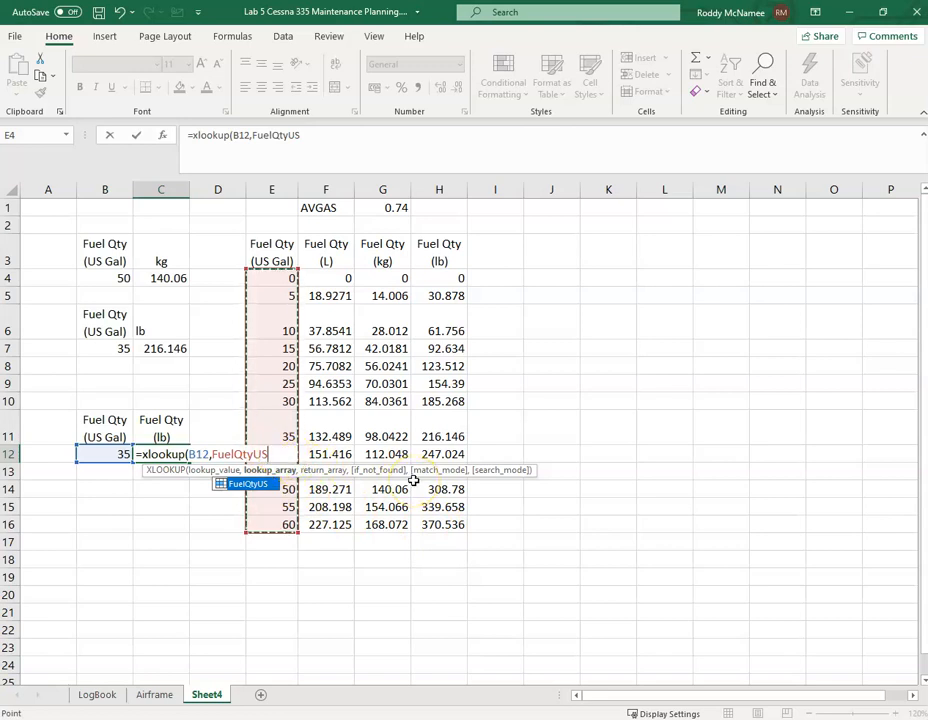
pyautogui.write(',')
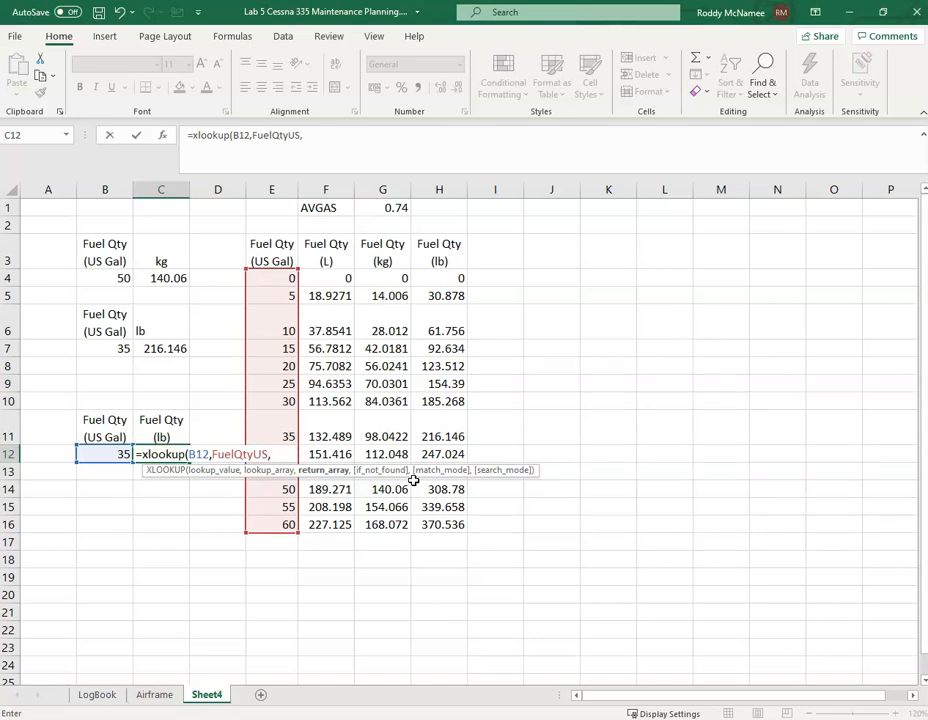
pyautogui.moveTo(437, 279); pyautogui.dragTo(459, 526)
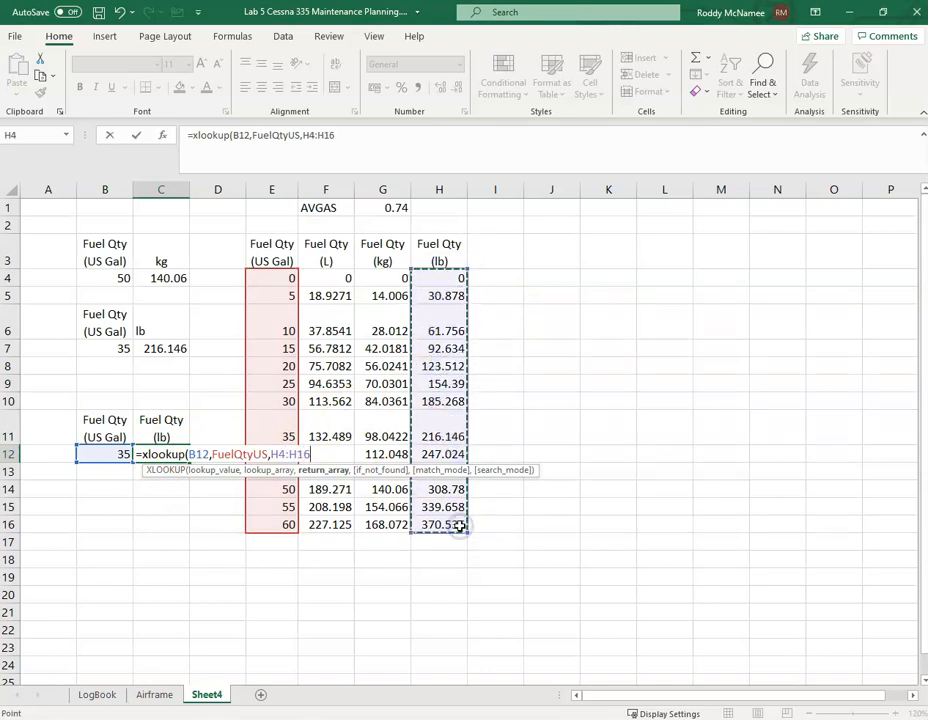
pyautogui.press('F4')
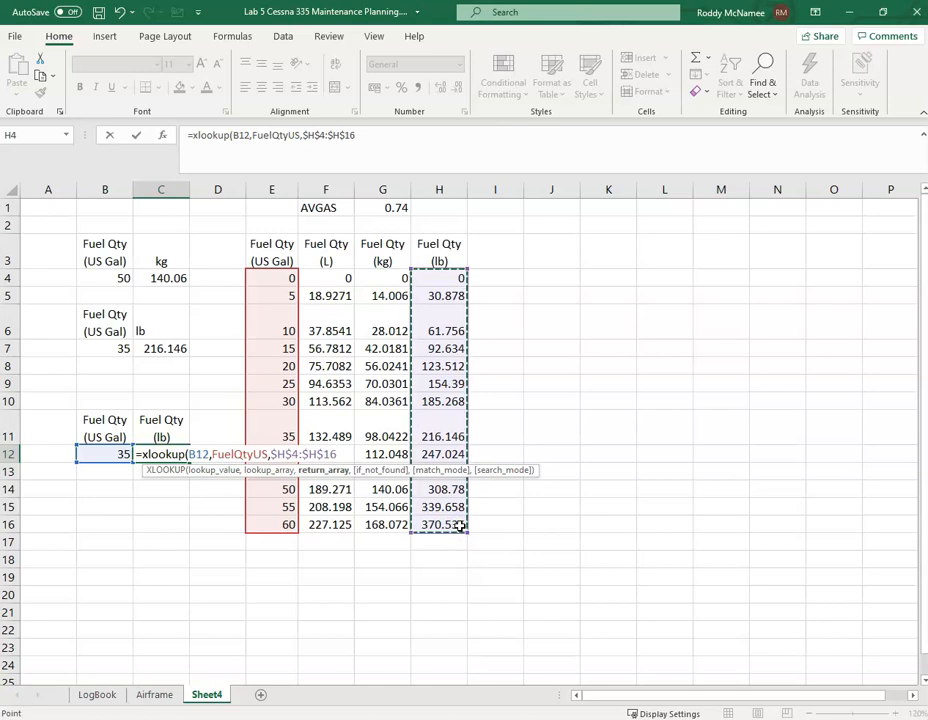
# Step: Complete the C12 XLOOKUP with not-found text "Error, not found", match mode 0 and search mode 1
pyautogui.write(',"Error')
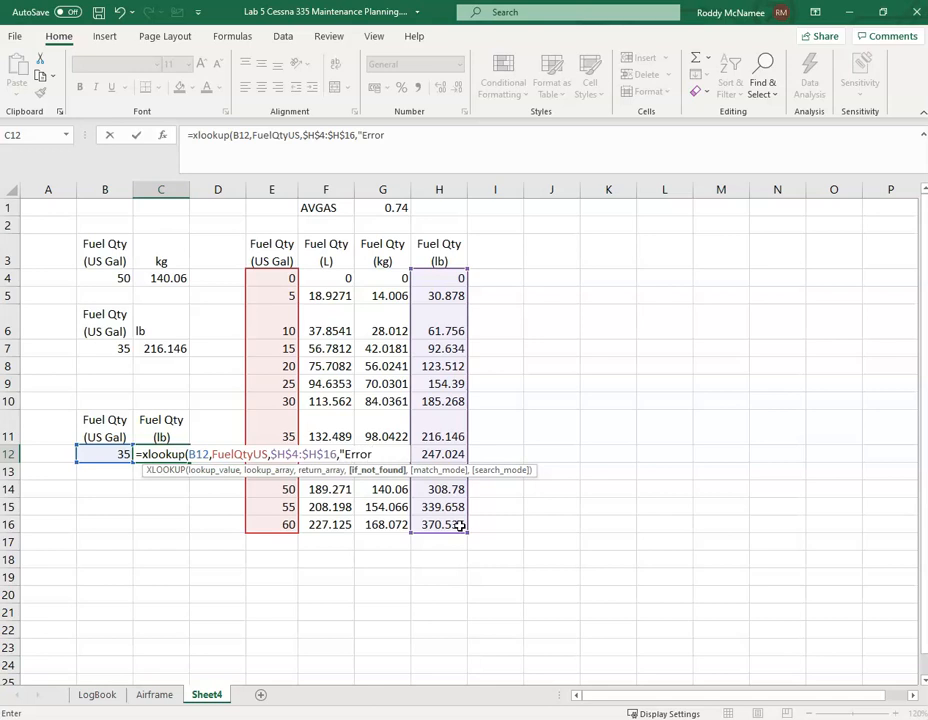
pyautogui.write('fo')
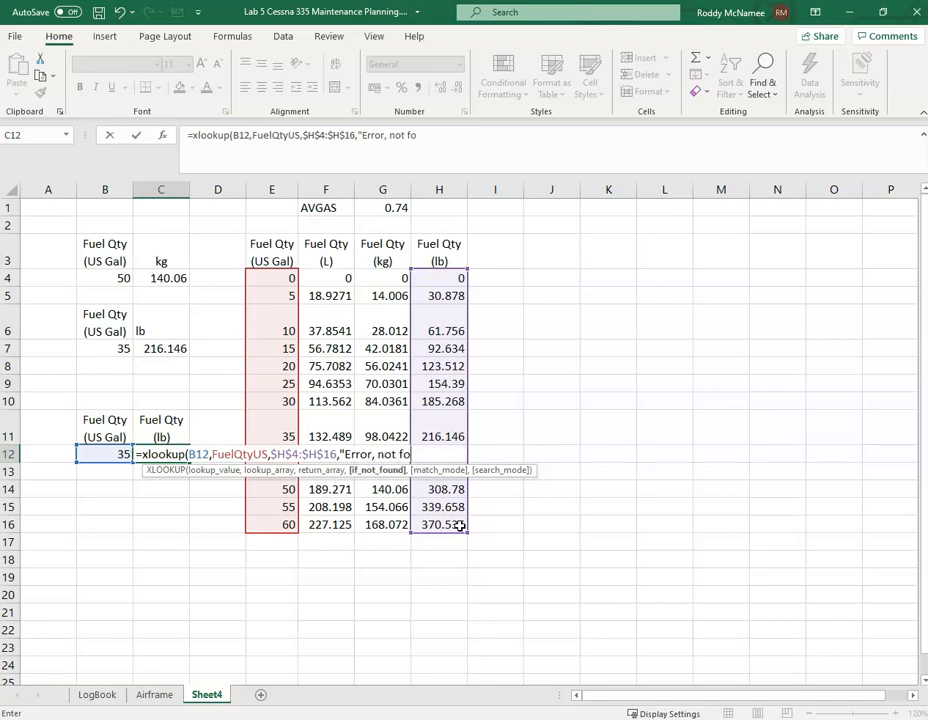
pyautogui.write('und",0')
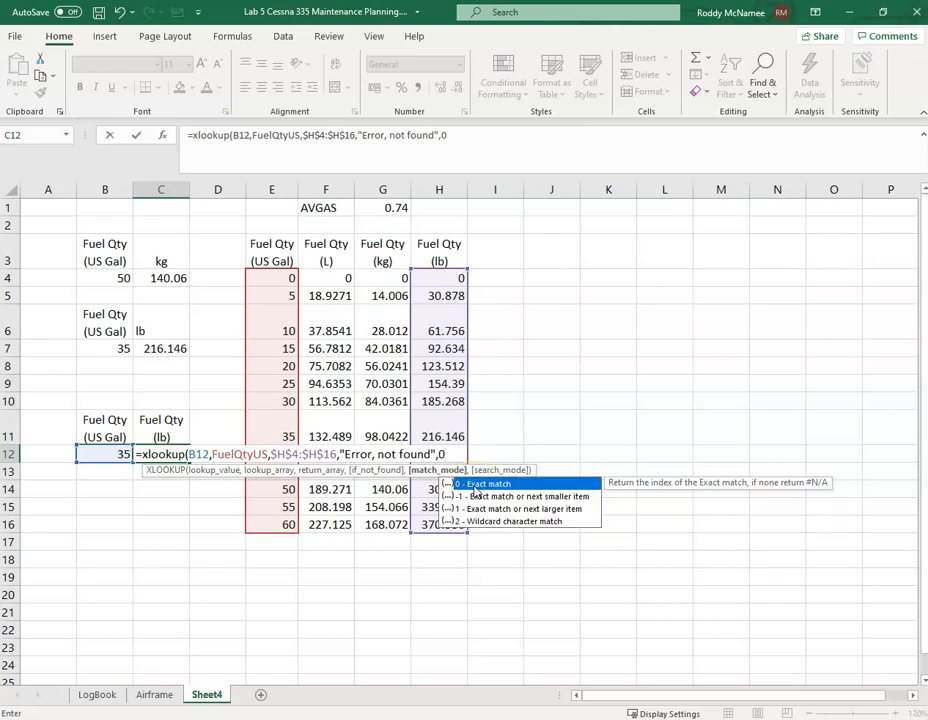
pyautogui.write(',1')
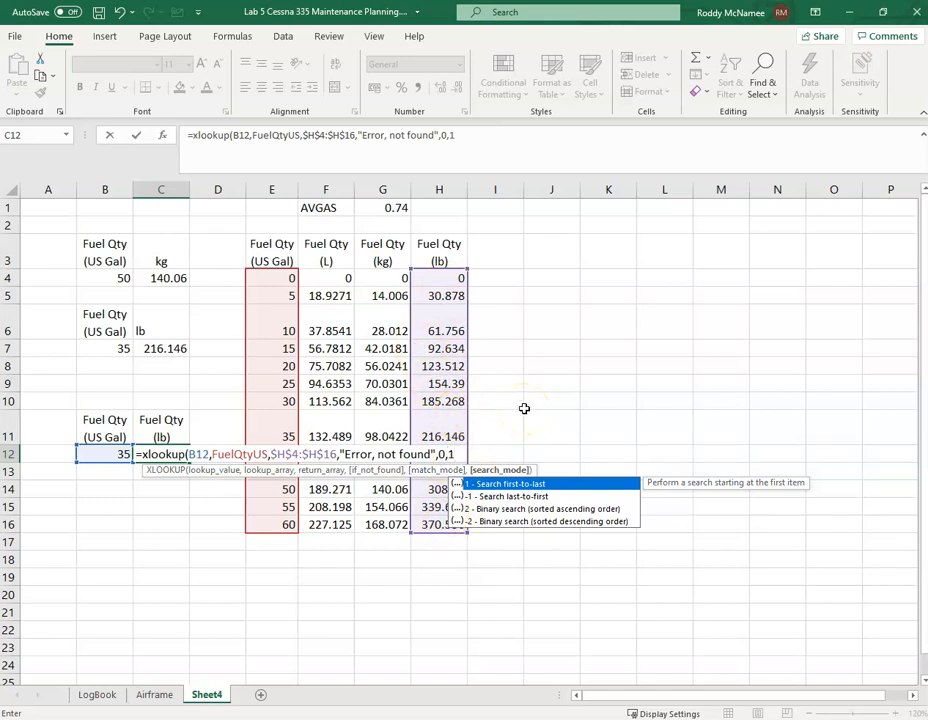
pyautogui.write(')')
pyautogui.press('Tab')
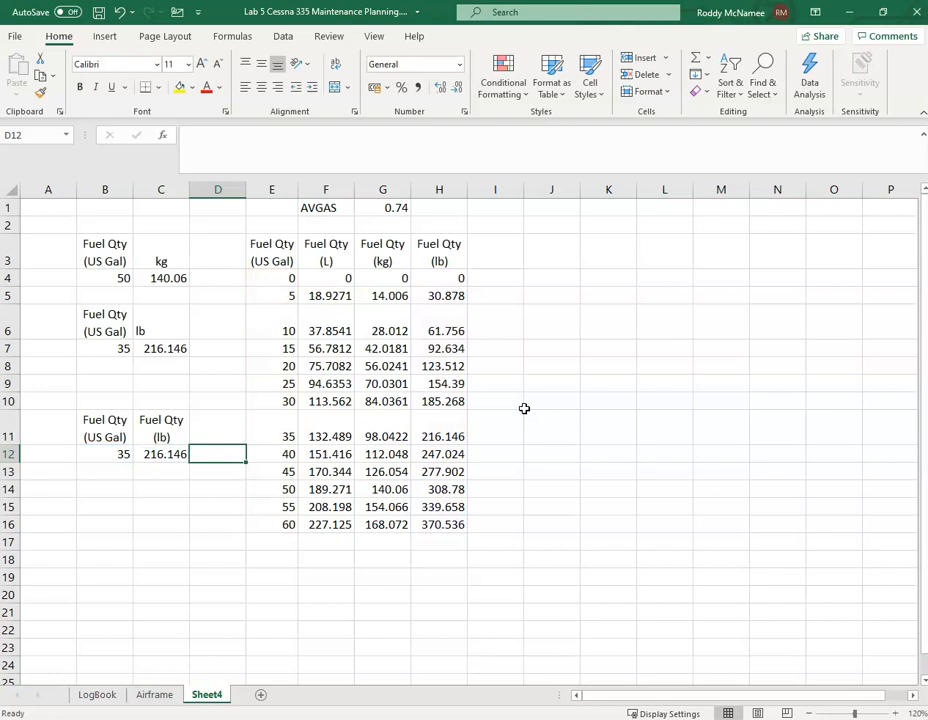
# Step: Set the fuel quantity in B12 to 55 US gallons from the cell's list of allowed values
pyautogui.press('Left')
pyautogui.click(125, 456)
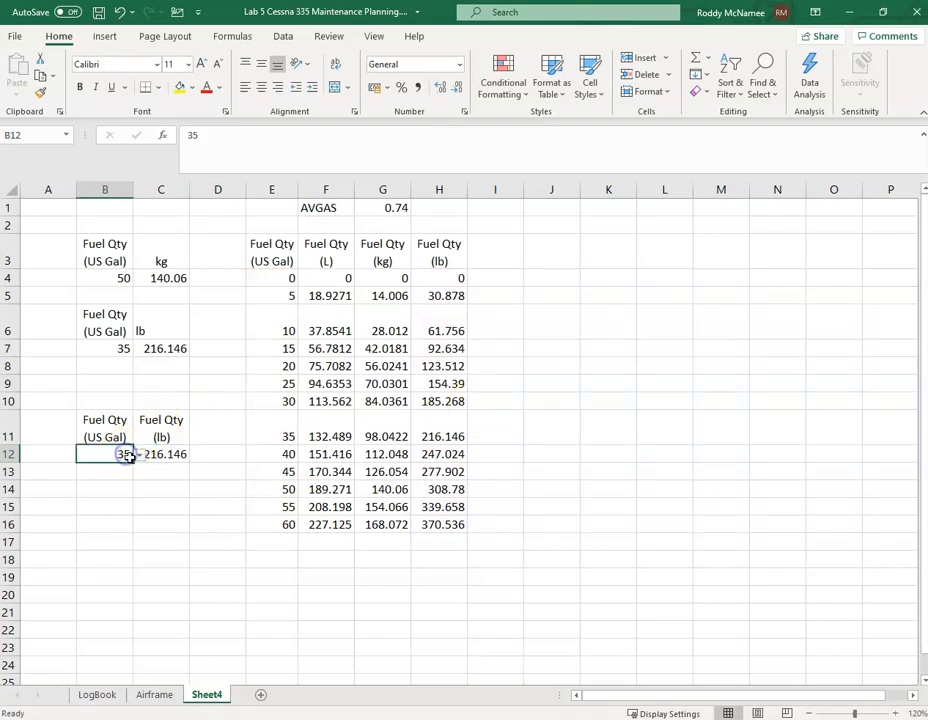
pyautogui.click(138, 454)
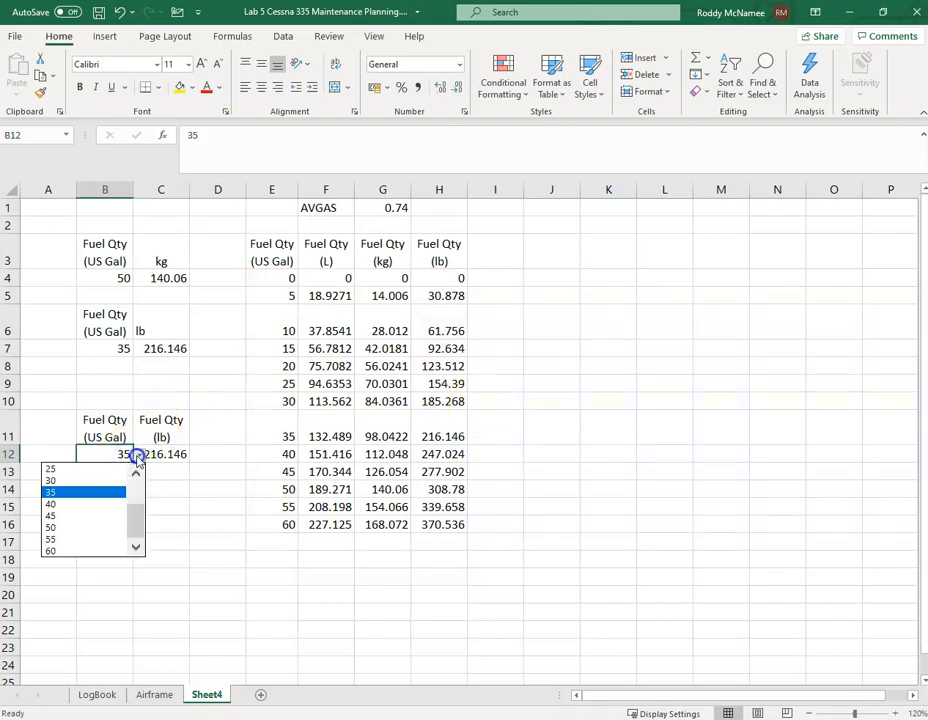
pyautogui.click(82, 540)
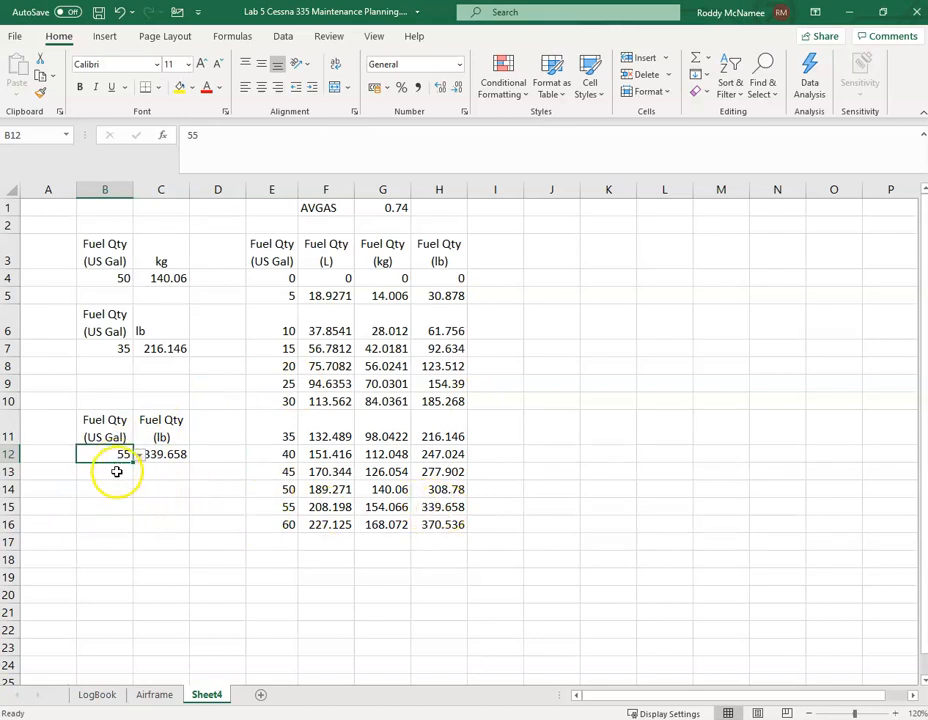
# Step: Copy the fuel quantity and its XLOOKUP formula from B12:C12 to B14:C14
pyautogui.moveTo(108, 456); pyautogui.dragTo(153, 456)
pyautogui.hotkey('ctrl', 'c')
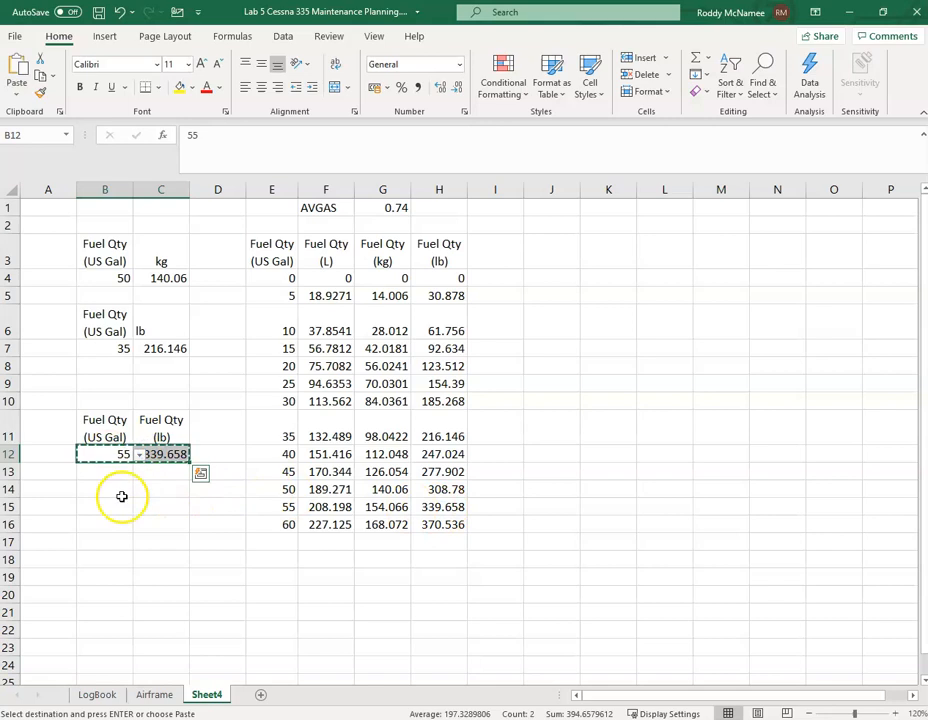
pyautogui.click(119, 491)
pyautogui.hotkey('ctrl', 'v')
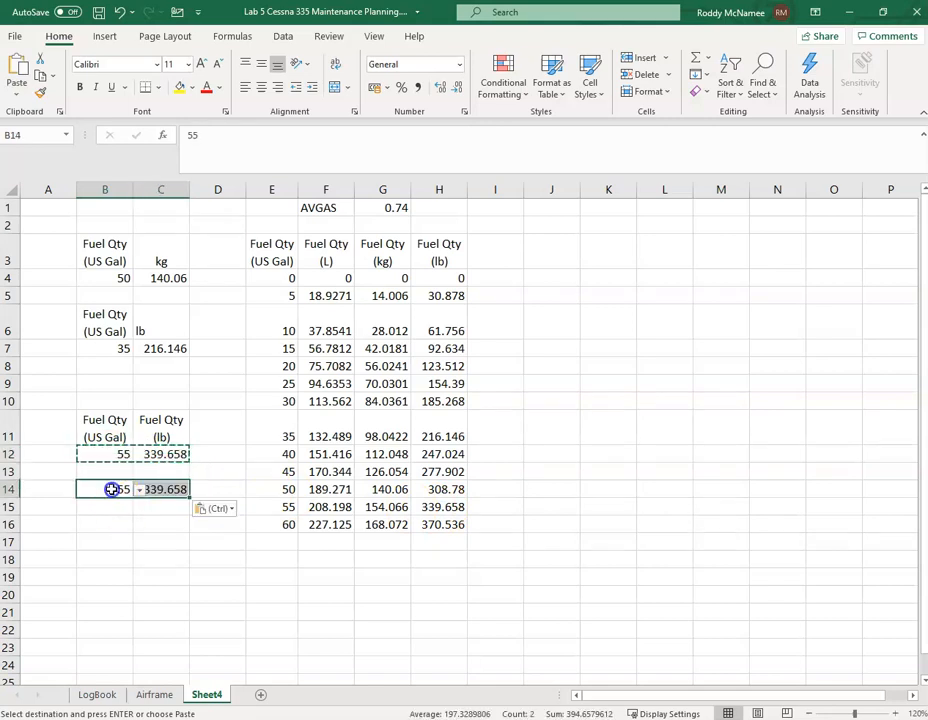
# Step: Clear the fuel quantity in B14 to test the C14 XLOOKUP with an empty lookup value
pyautogui.click(112, 489)
pyautogui.press('Delete')
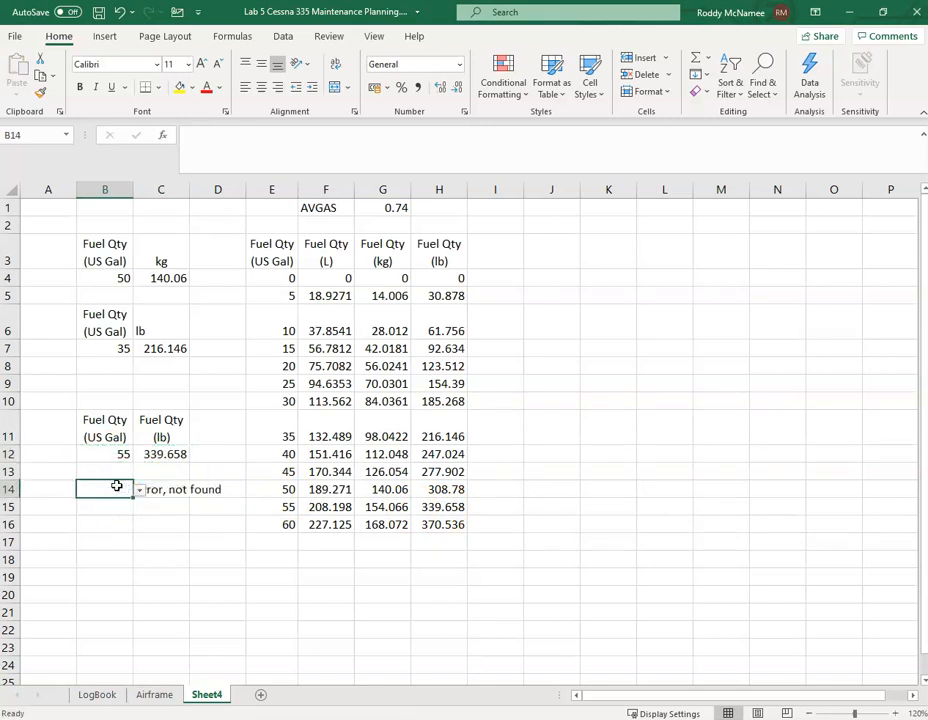
pyautogui.click(157, 603)
pyautogui.click(157, 490)
# Step: Try 3 as the fuel quantity in B14 and replace it with 5
pyautogui.click(114, 490)
pyautogui.write('3')
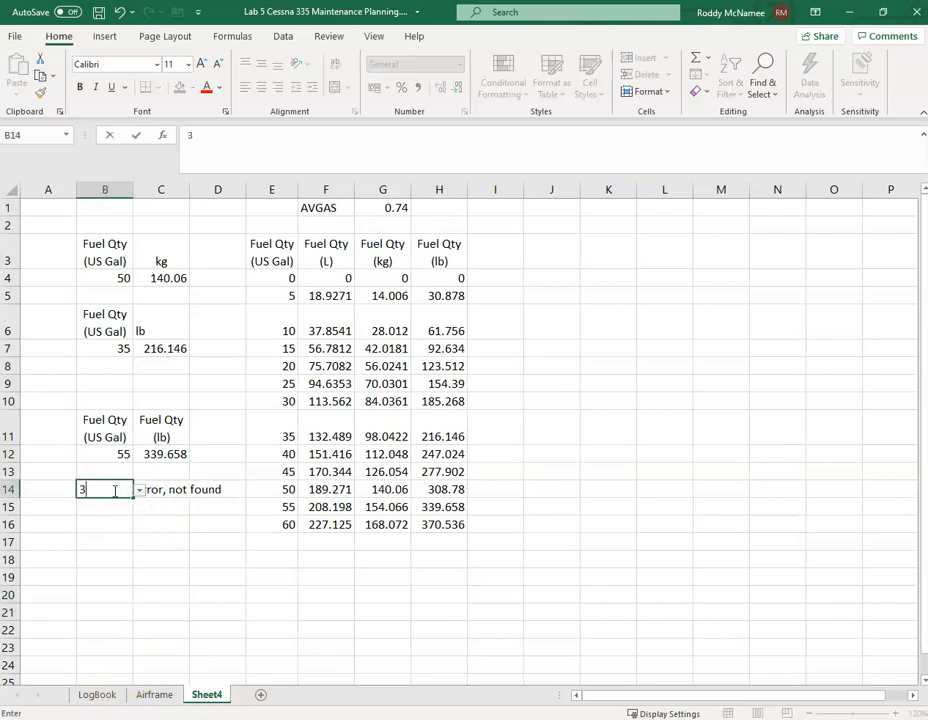
pyautogui.press('Return')
pyautogui.press('Return')
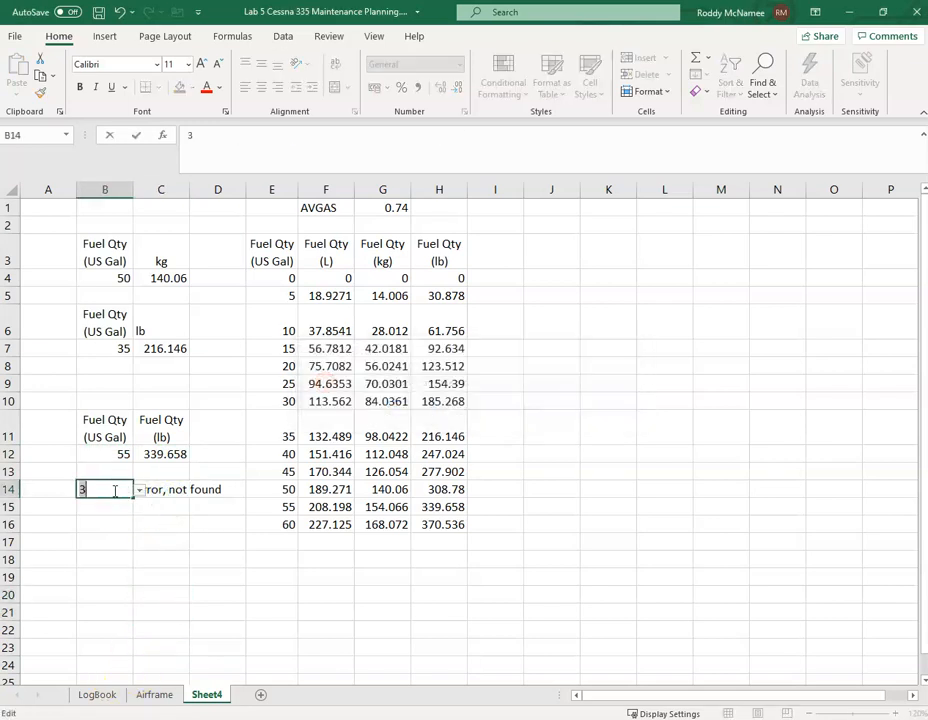
pyautogui.write('5')
pyautogui.press('Tab')
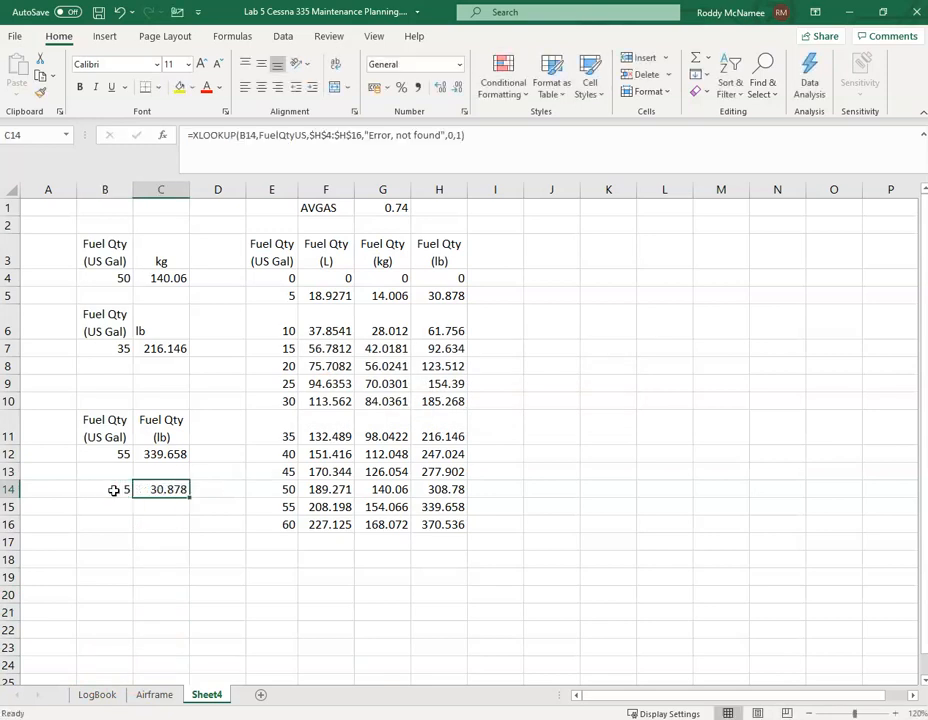